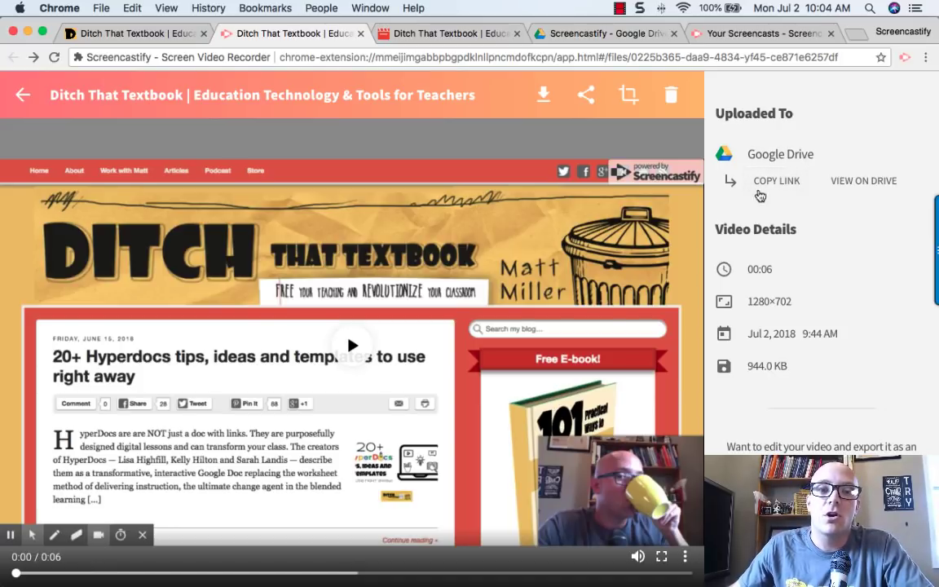
# - Open the 6-second Ditch That Textbook recording from the Screencastify extension panel
pyautogui.click(903, 58)
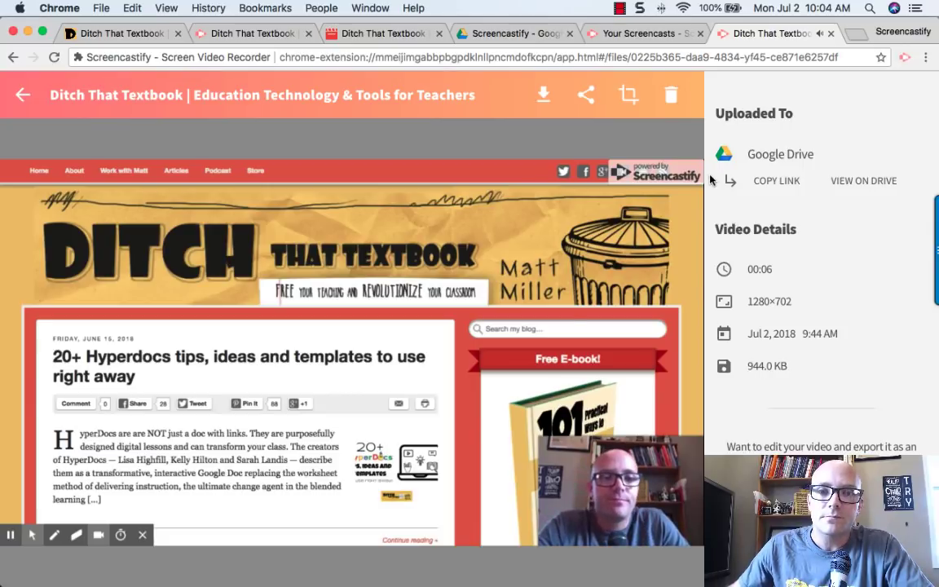
pyautogui.moveTo(638, 146)
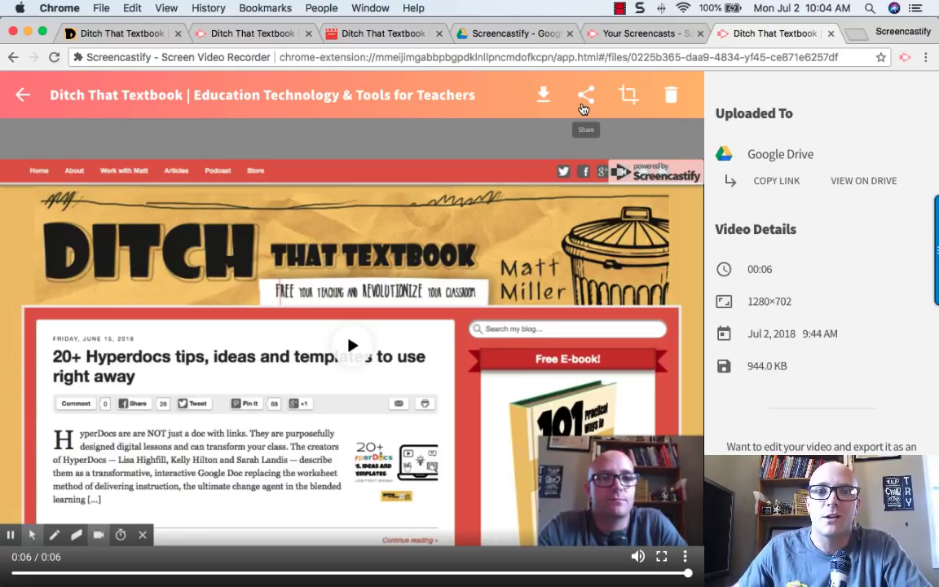
# - Generate a Google Drive shareable link for the recording
pyautogui.click(583, 105)
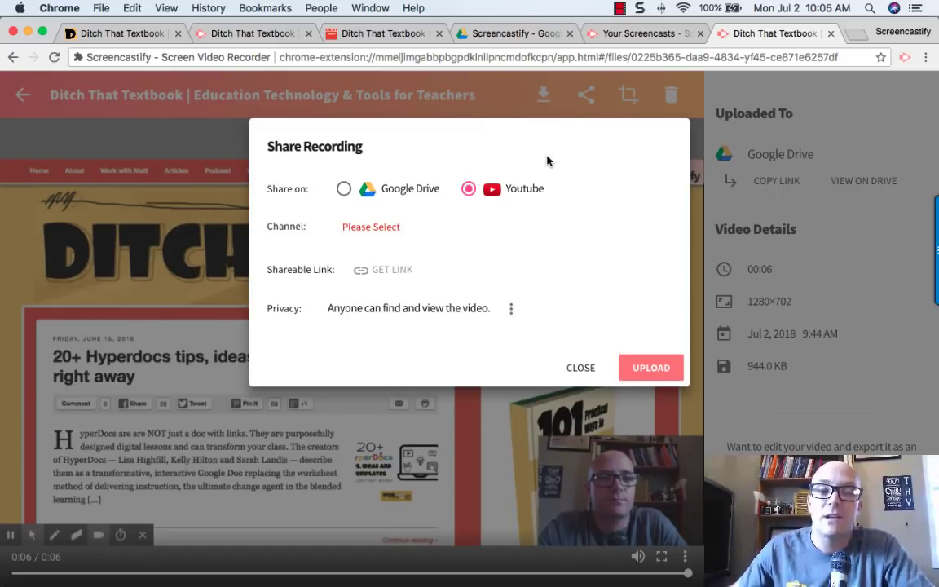
pyautogui.click(343, 191)
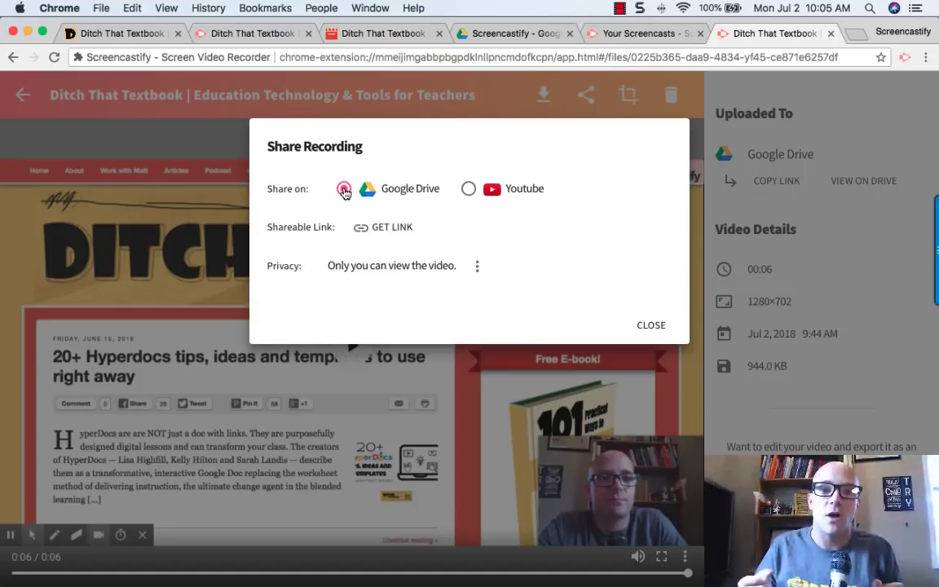
pyautogui.click(387, 233)
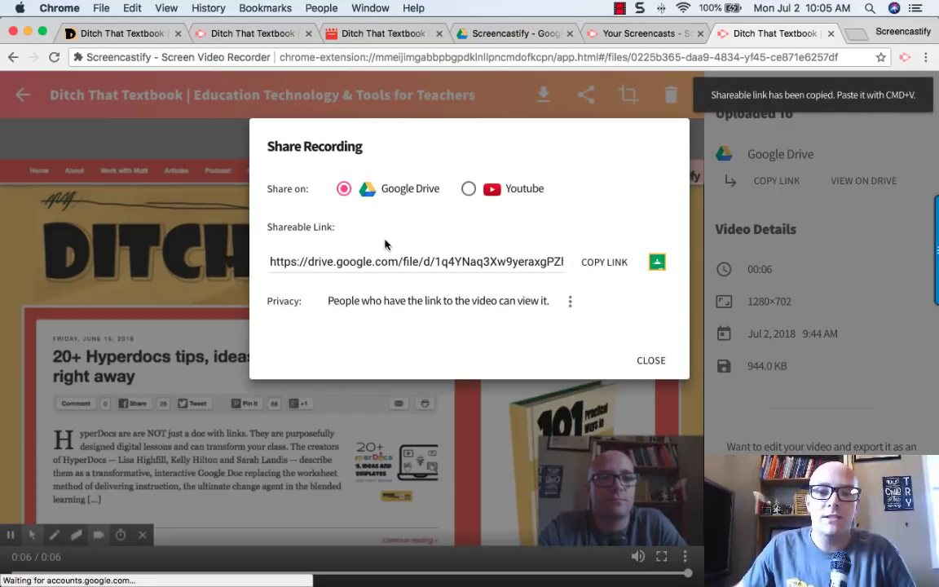
# - Set the Drive link's privacy to Unlisted and copy the link
pyautogui.click(351, 261)
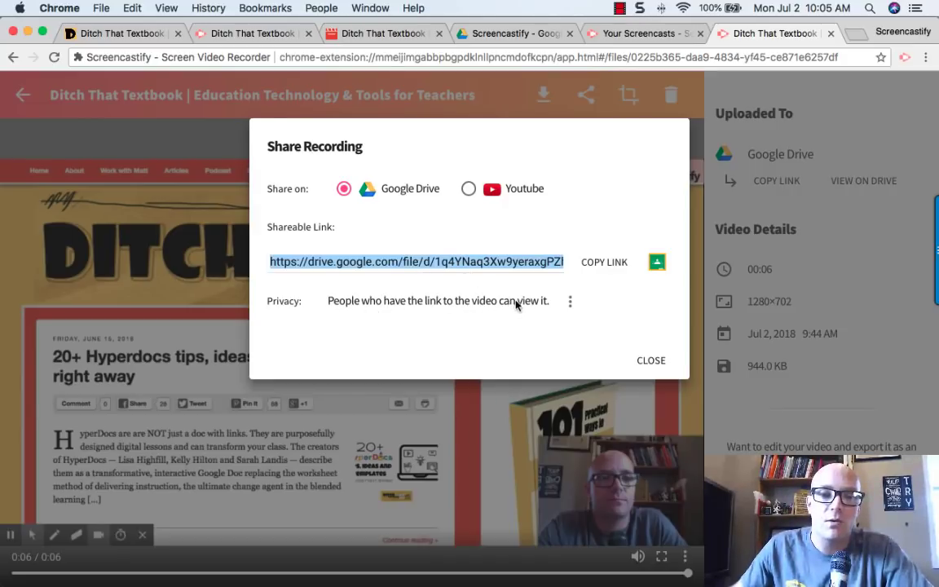
pyautogui.click(569, 301)
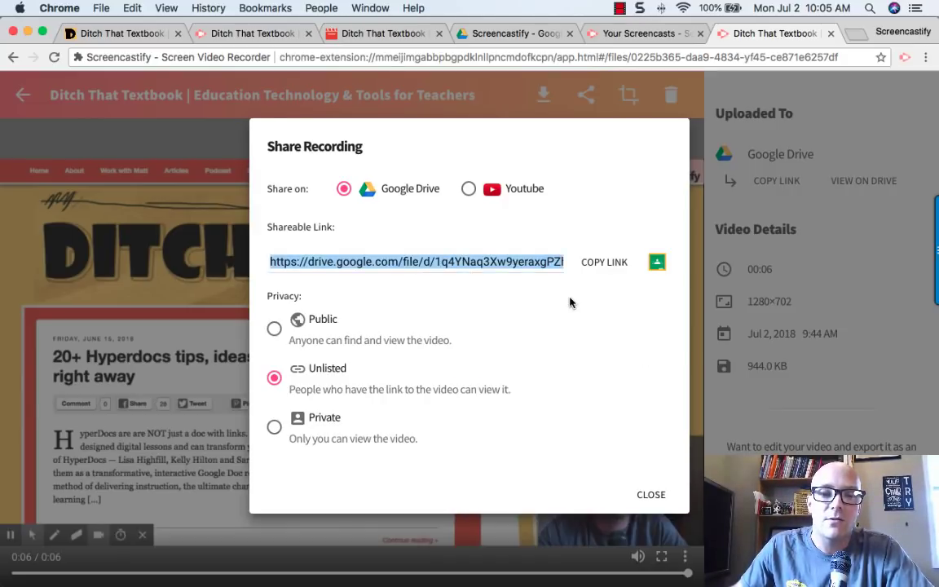
pyautogui.click(276, 377)
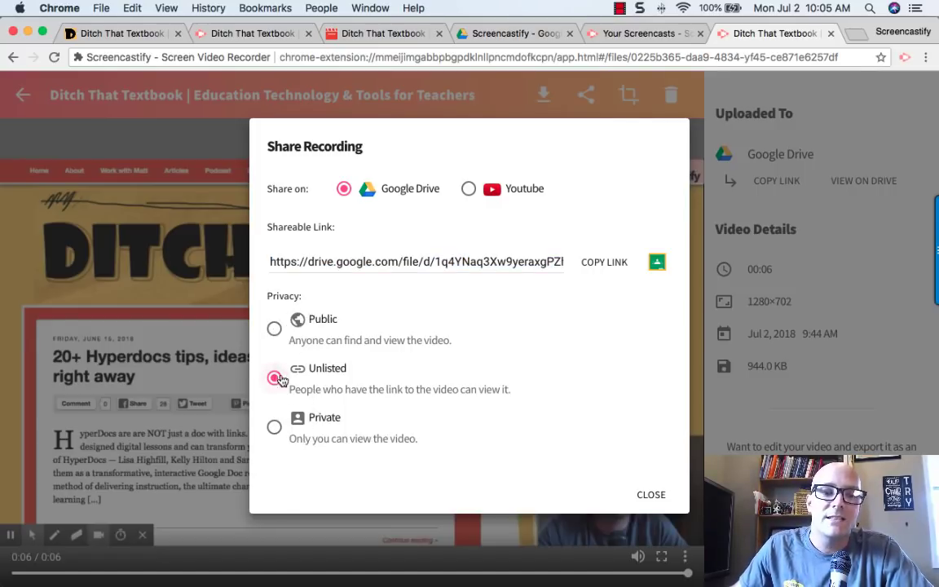
pyautogui.click(600, 265)
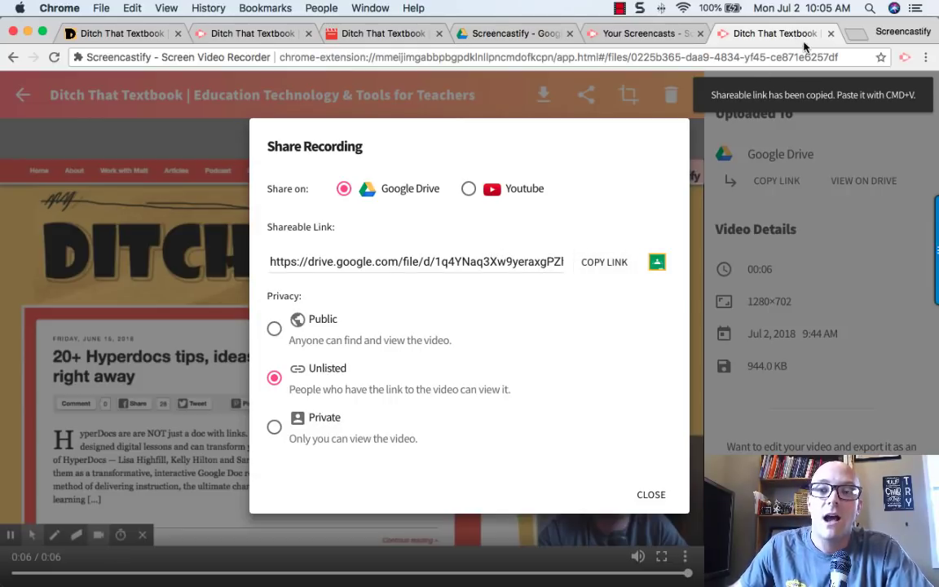
pyautogui.click(853, 36)
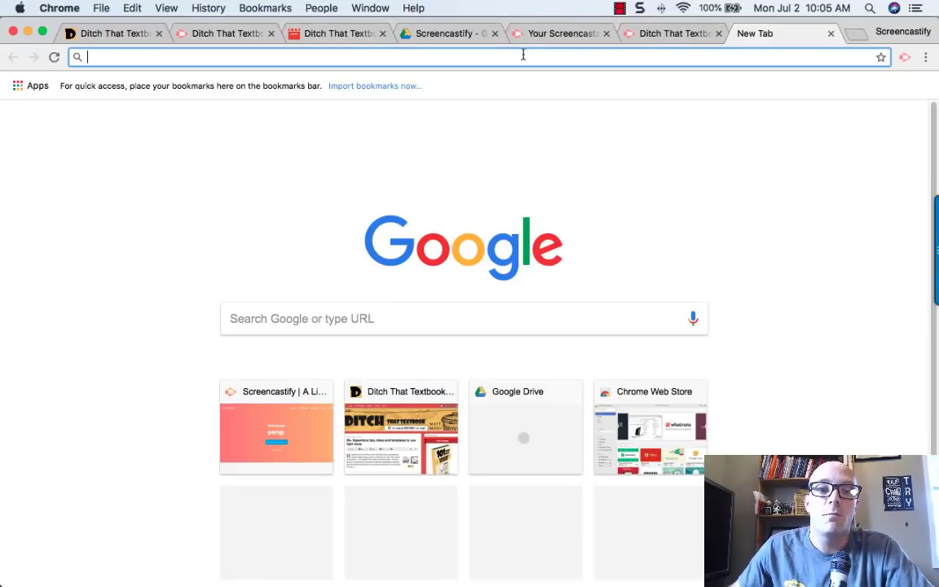
pyautogui.press('super+v')
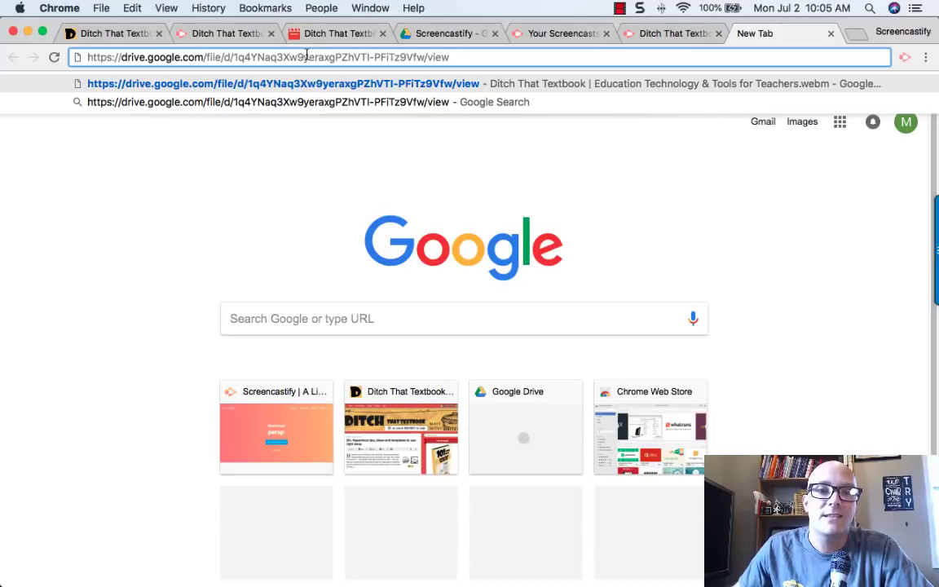
pyautogui.click(830, 36)
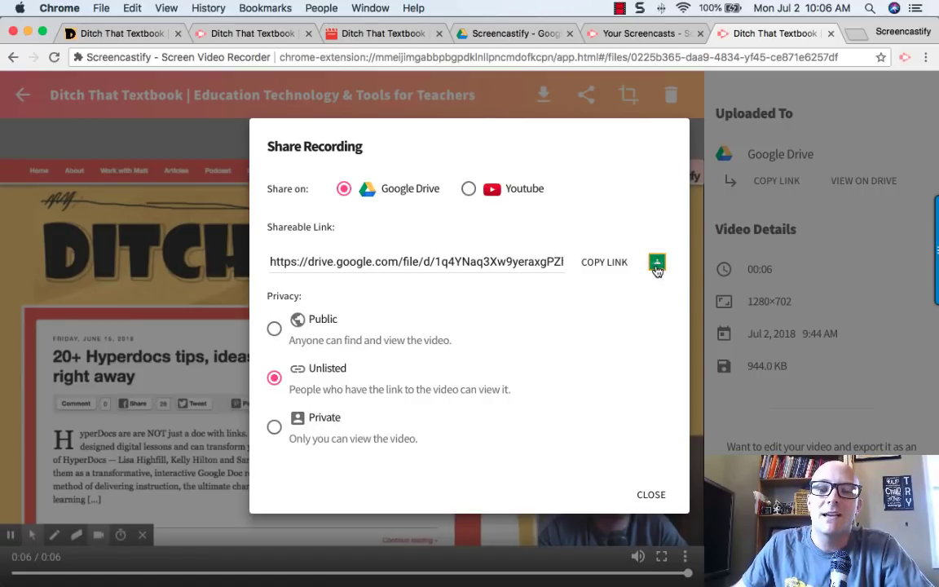
# - Create a Classroom assignment for English 10 1st period with the recording attached
pyautogui.click(657, 266)
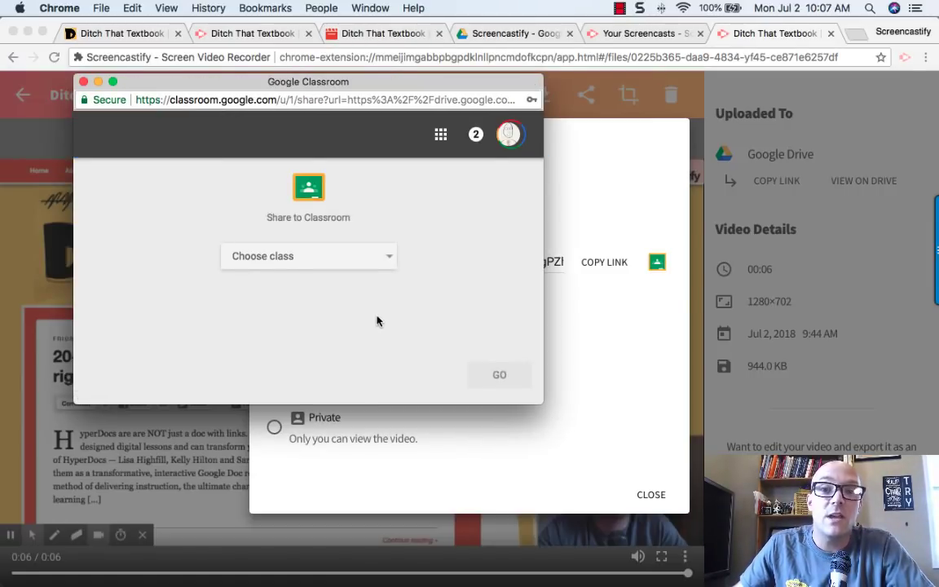
pyautogui.click(379, 260)
pyautogui.click(303, 269)
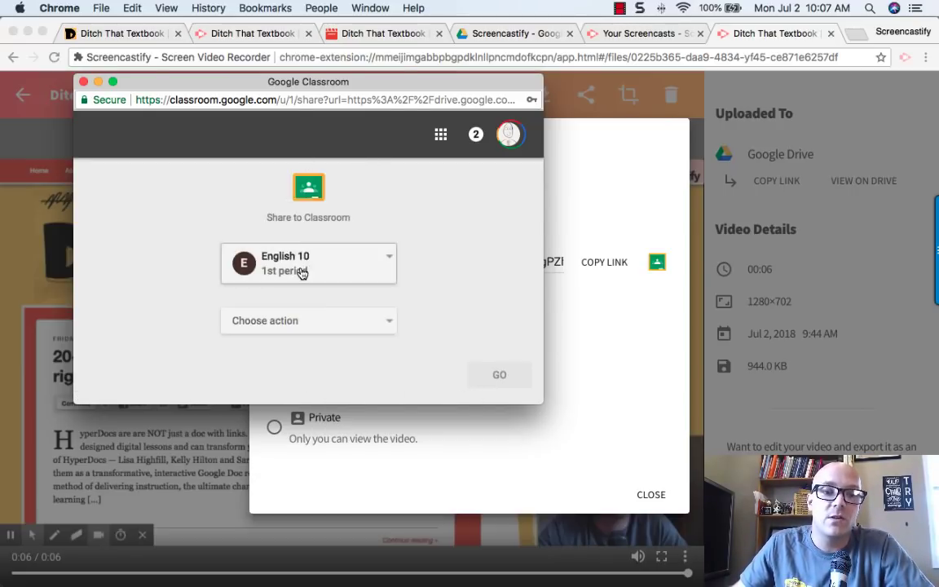
pyautogui.click(311, 323)
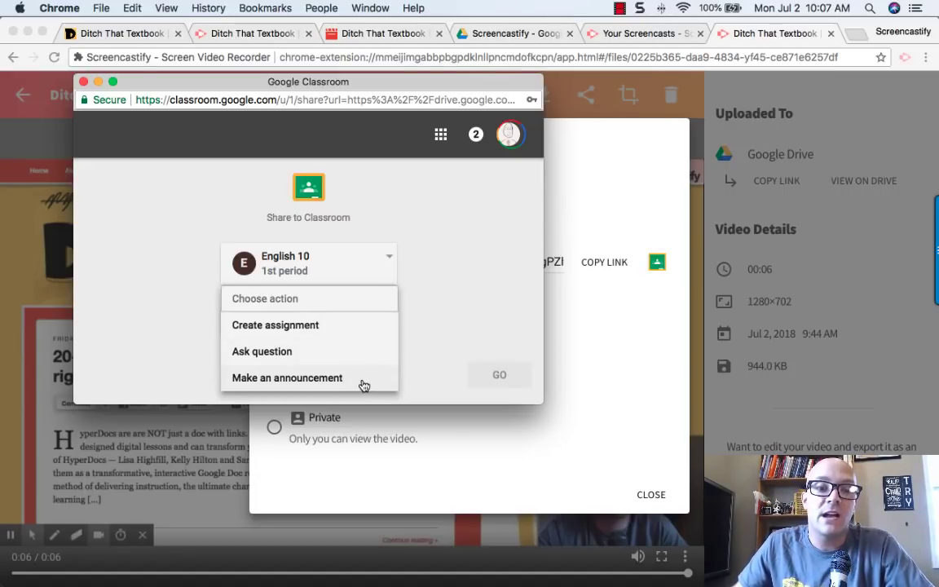
pyautogui.click(334, 326)
pyautogui.click(495, 377)
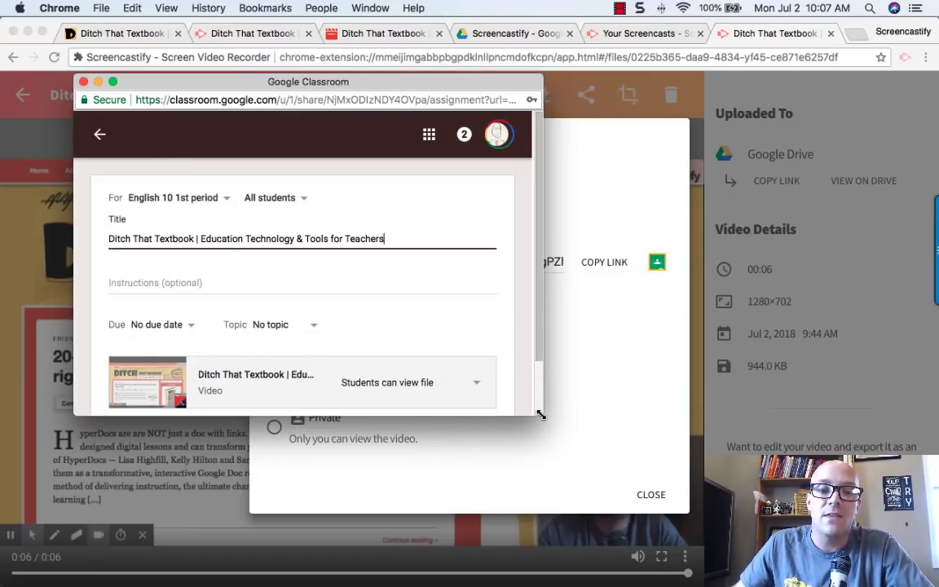
# - Enlarge the form and review the assignment title and instructions, leaving no topic
pyautogui.moveTo(538, 412); pyautogui.dragTo(662, 510)
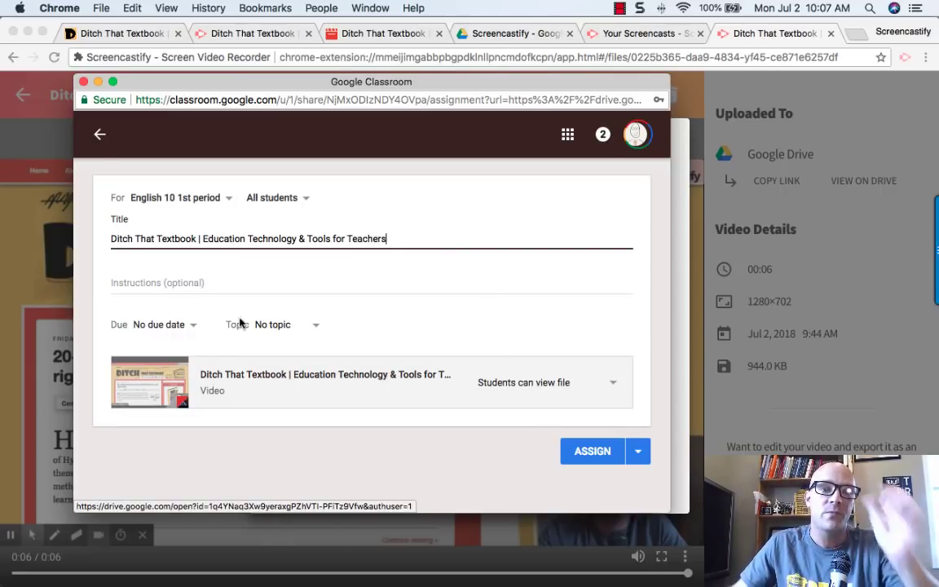
pyautogui.tripleClick(248, 239)
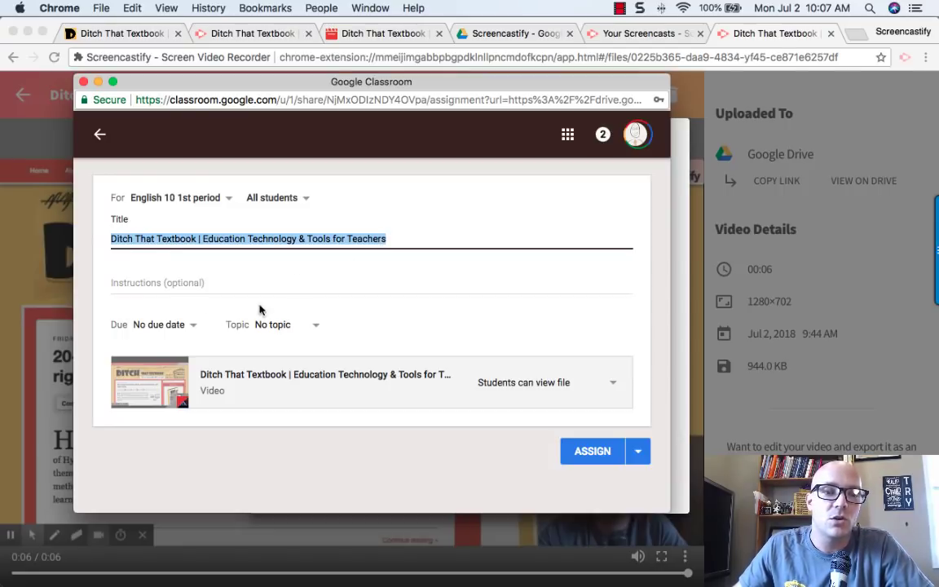
pyautogui.click(158, 281)
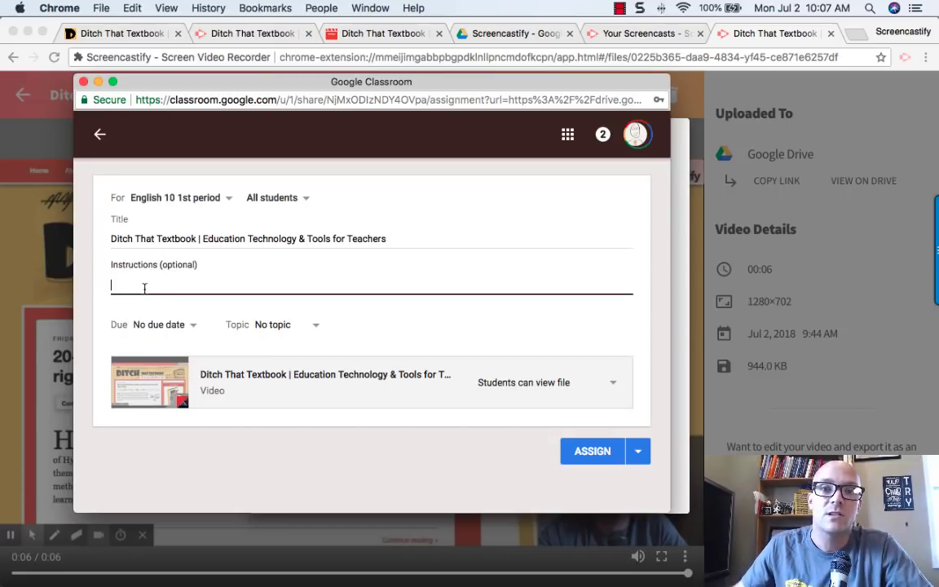
pyautogui.click(305, 329)
pyautogui.click(305, 329)
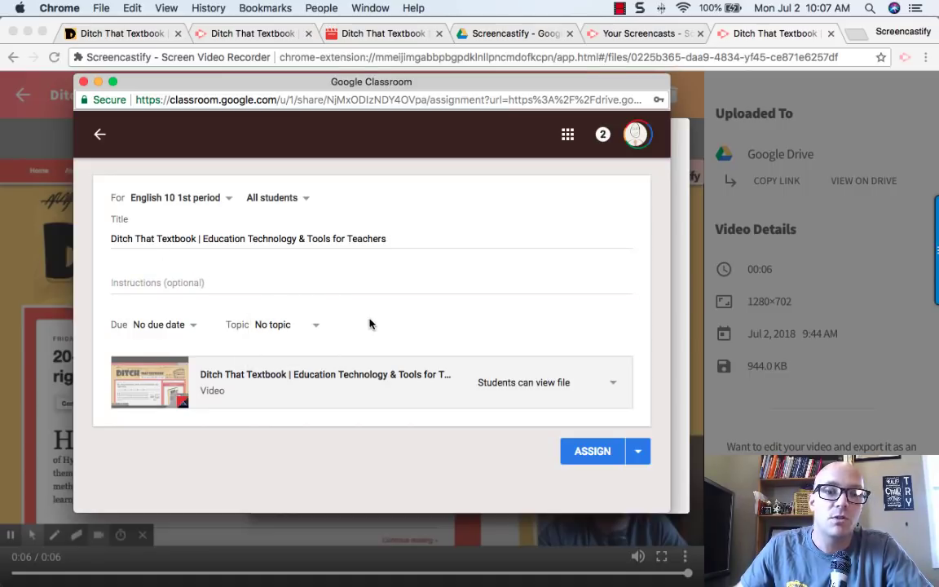
# - Keep all students and English 10 1st period, and review the posting choices without picking one
pyautogui.click(294, 202)
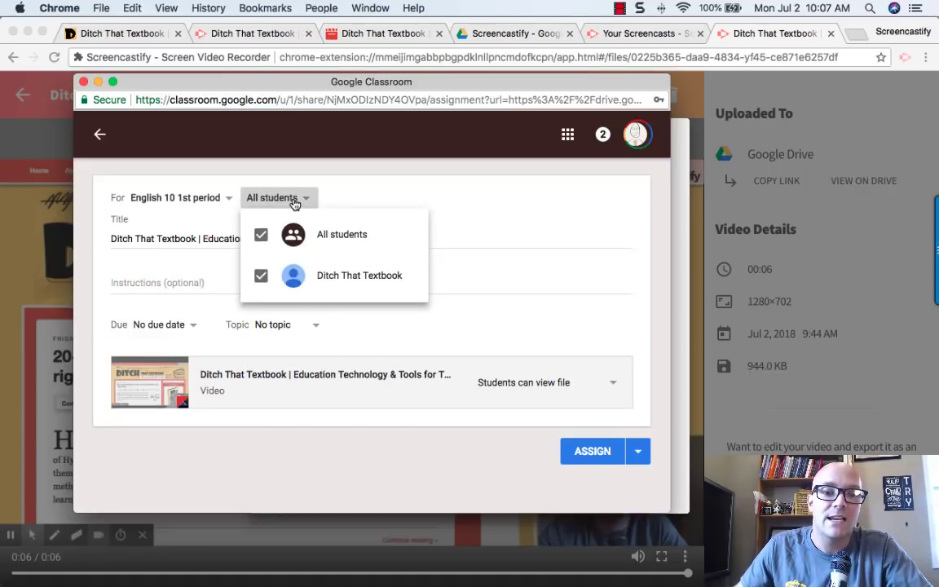
pyautogui.click(295, 203)
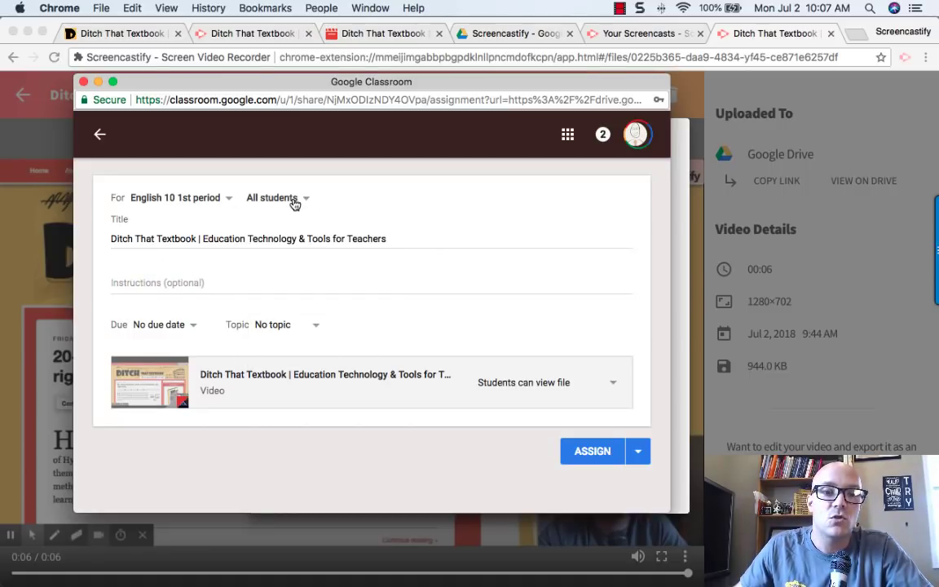
pyautogui.click(168, 194)
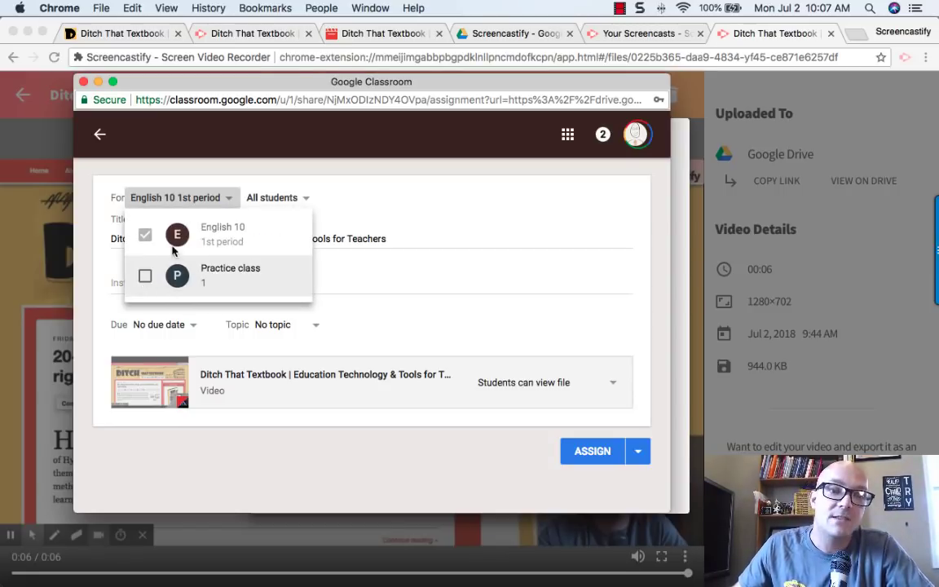
pyautogui.click(177, 196)
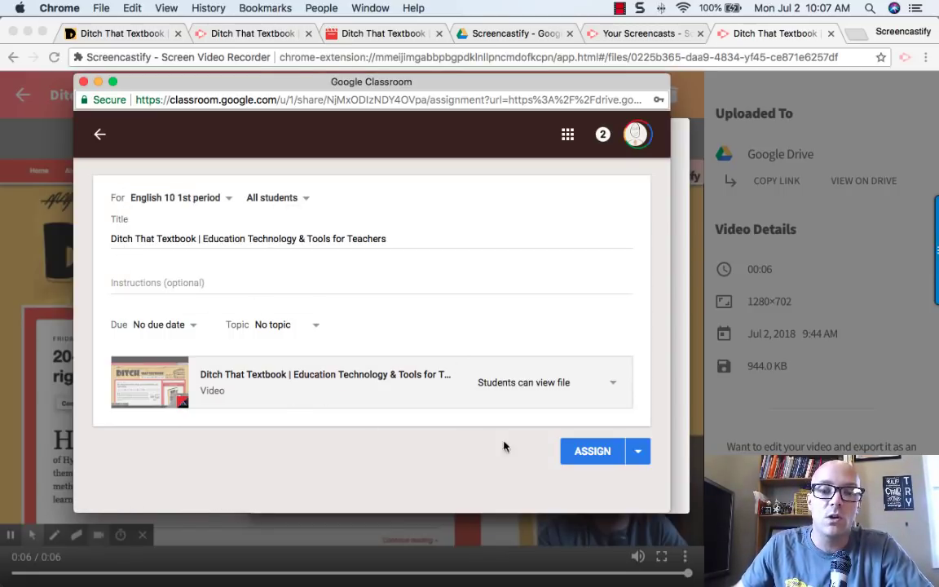
pyautogui.click(637, 452)
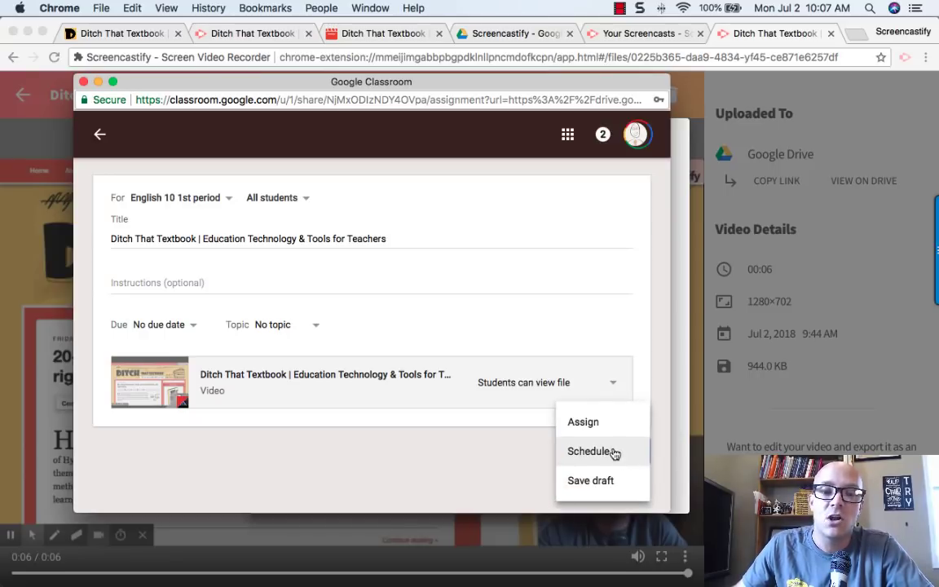
pyautogui.click(525, 465)
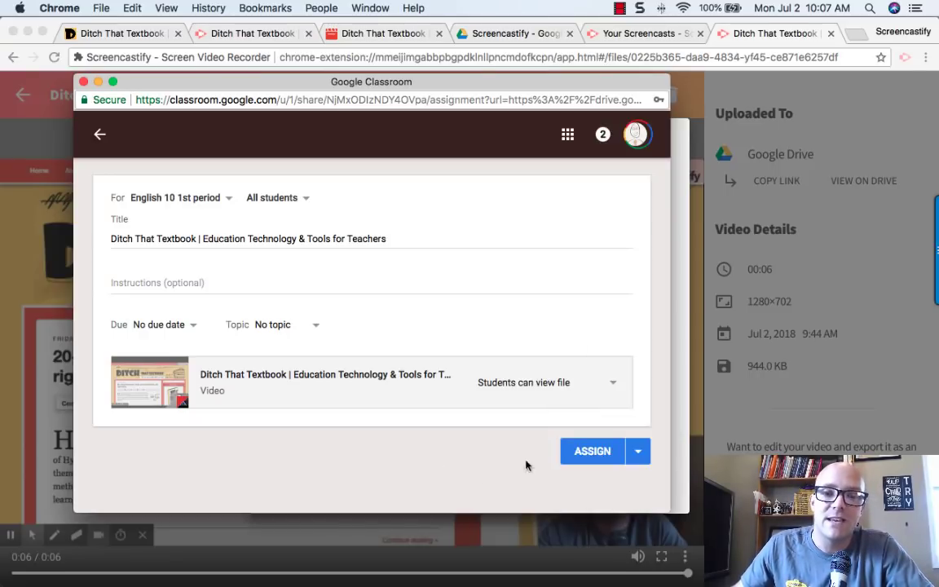
# - Switch sharing to YouTube, sign in with the Google account, allow access, and select its channel
pyautogui.click(82, 82)
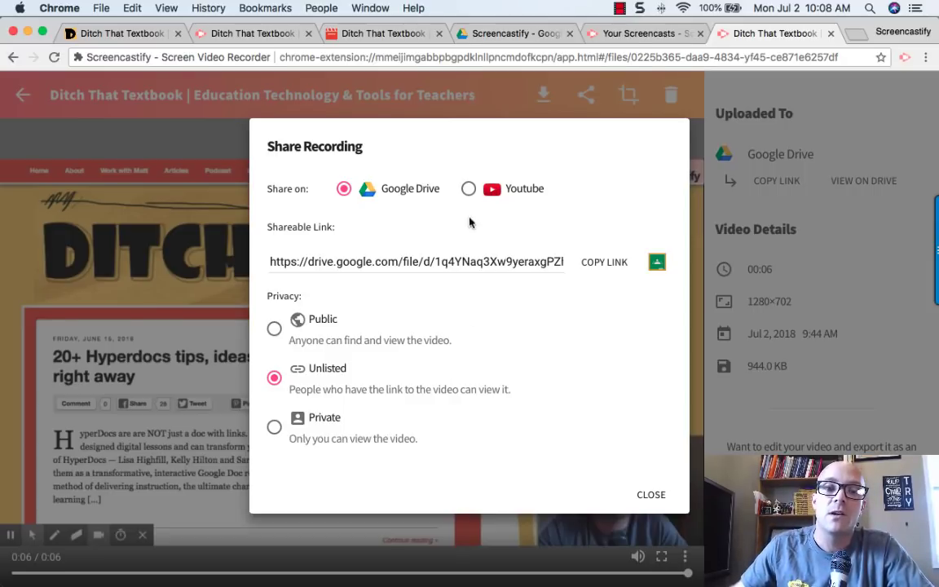
pyautogui.click(467, 189)
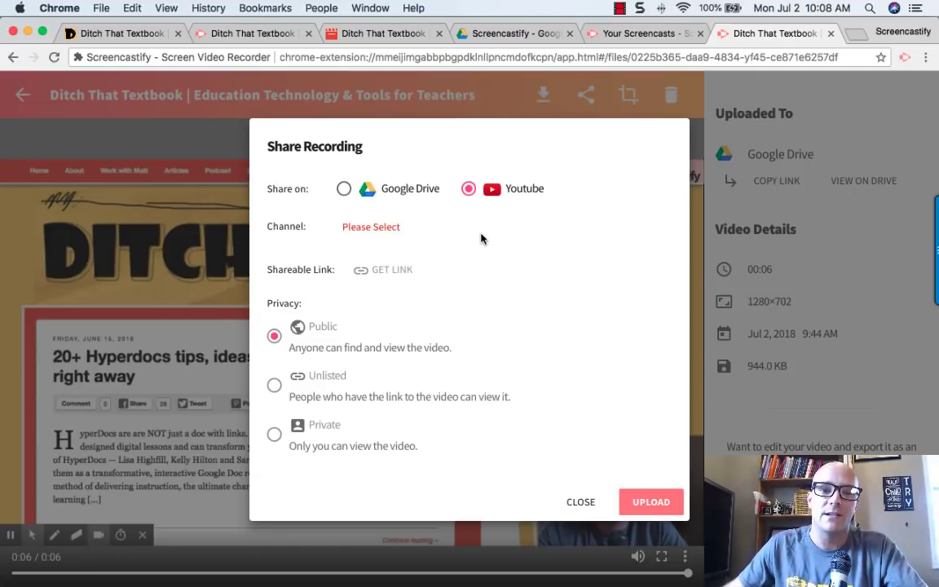
pyautogui.click(383, 228)
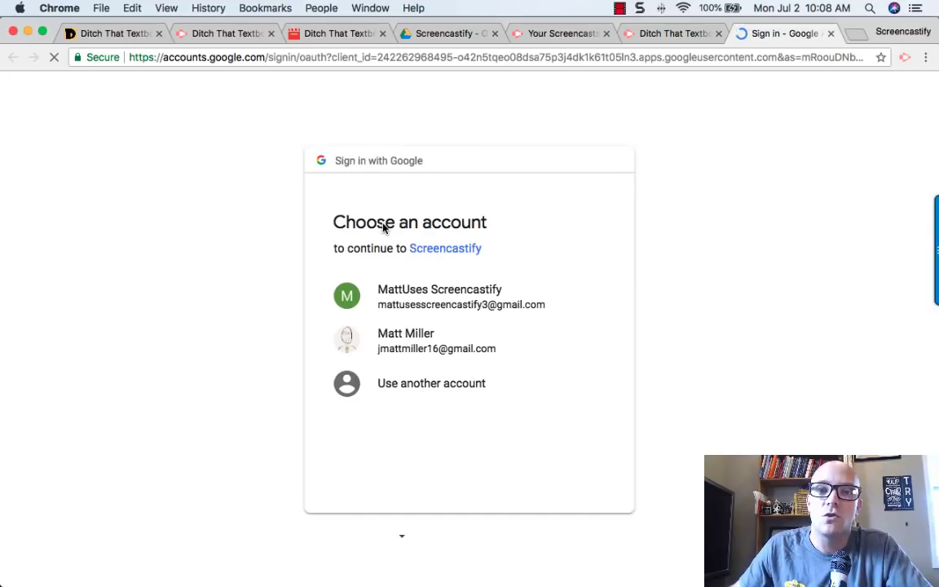
pyautogui.click(456, 339)
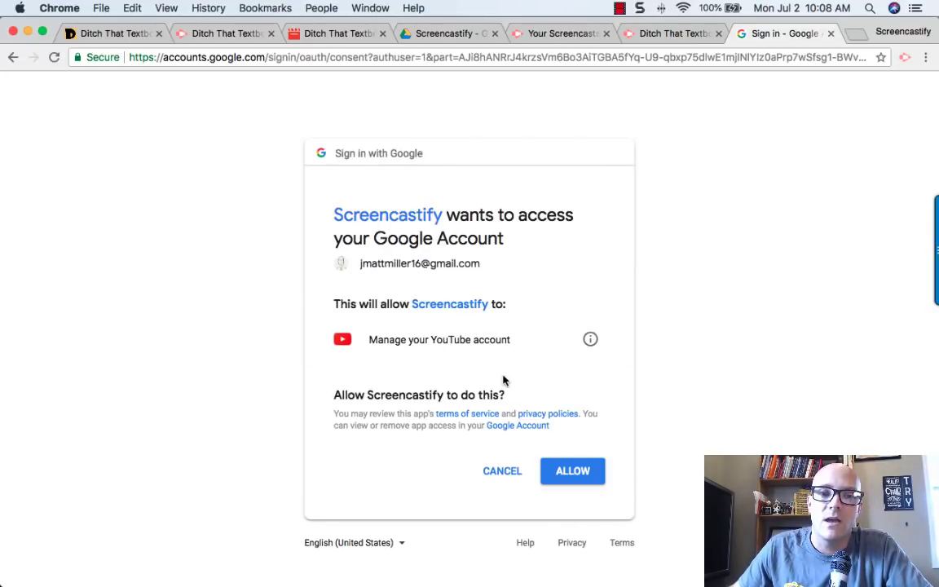
pyautogui.click(580, 474)
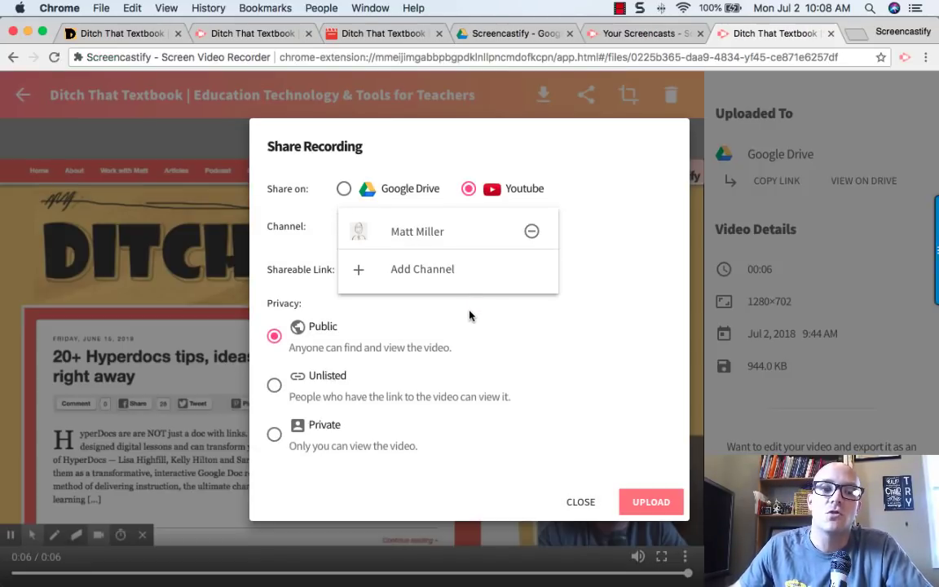
pyautogui.click(424, 232)
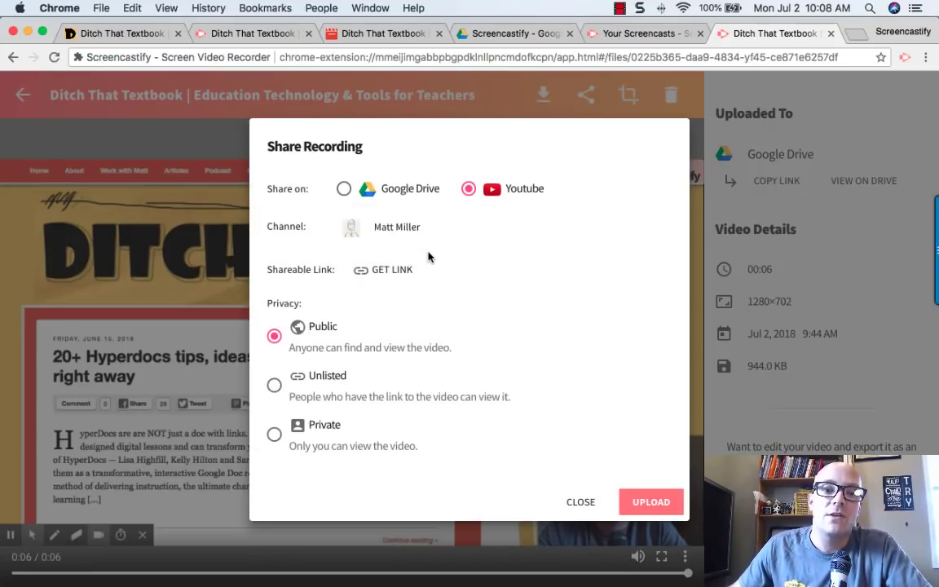